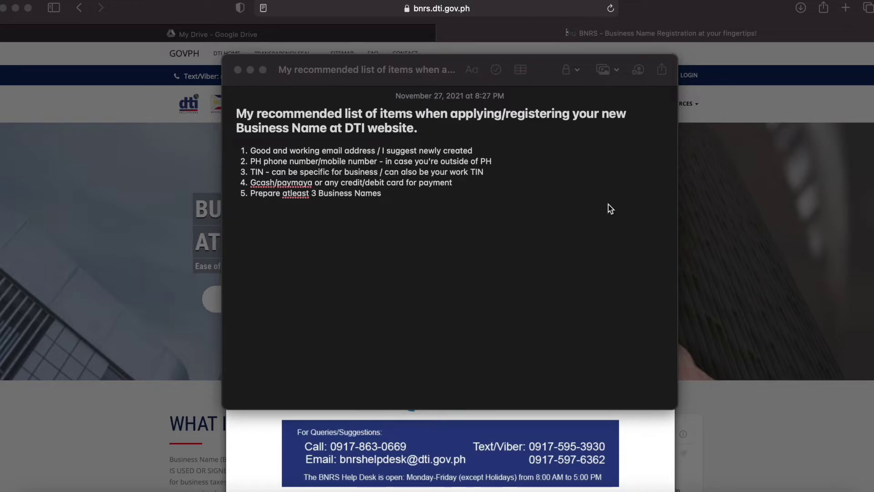
View the recommended list of items for registering a business name at full screen, and minimise the note when finished.
click(265, 70)
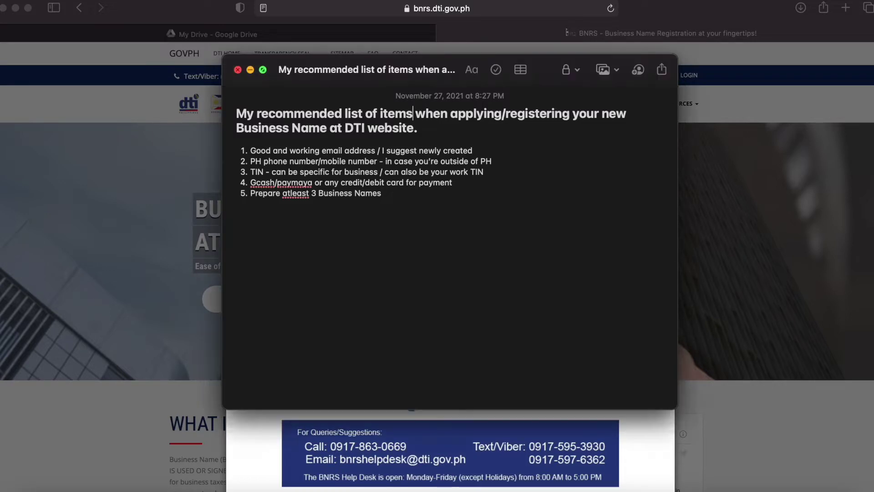
click(264, 70)
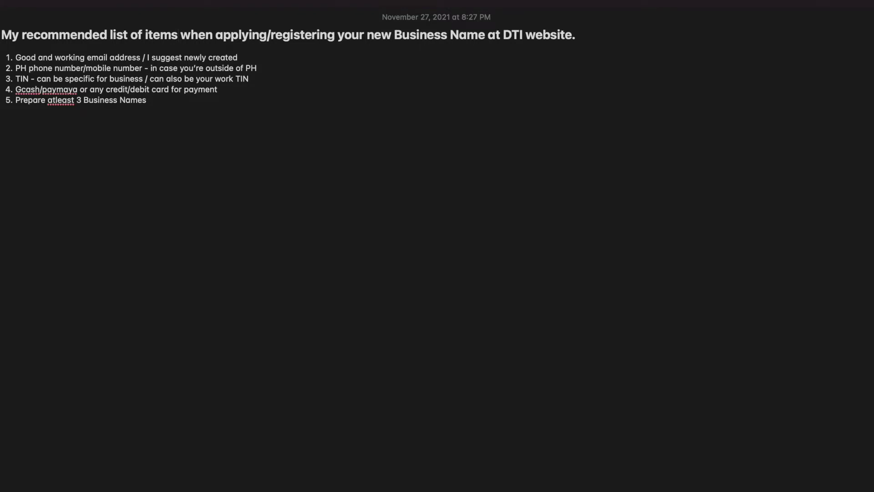
mouse_move(29, 2)
click(28, 6)
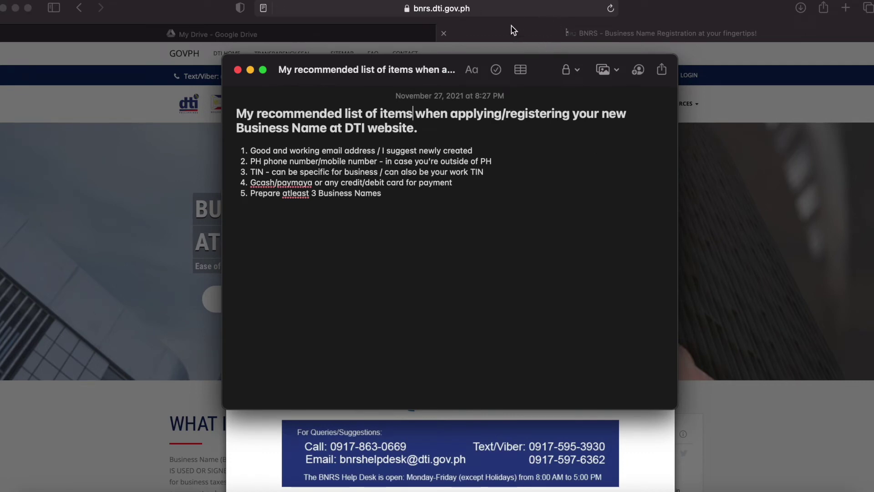
click(250, 70)
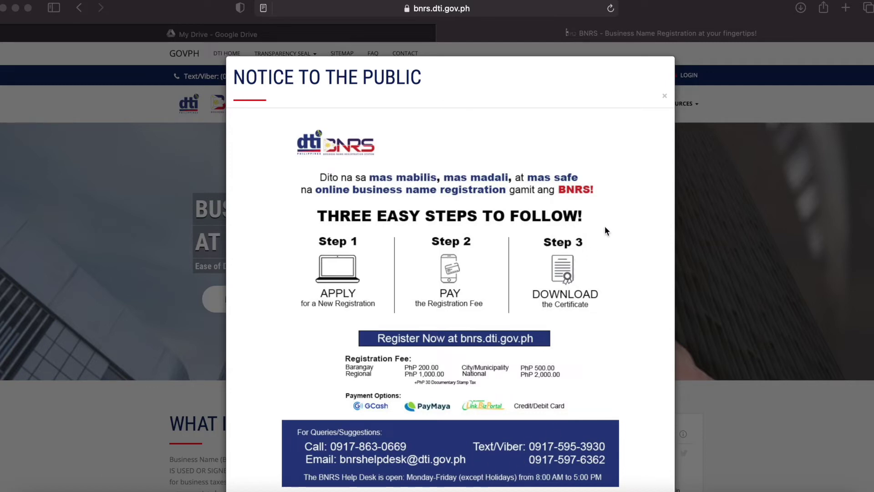
Dismiss the public notice on the DTI website and start a new business name registration.
click(665, 96)
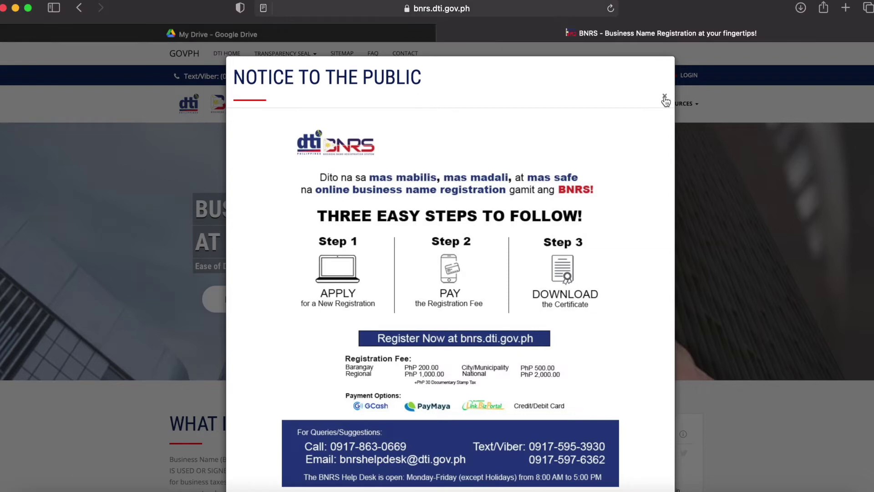
click(665, 97)
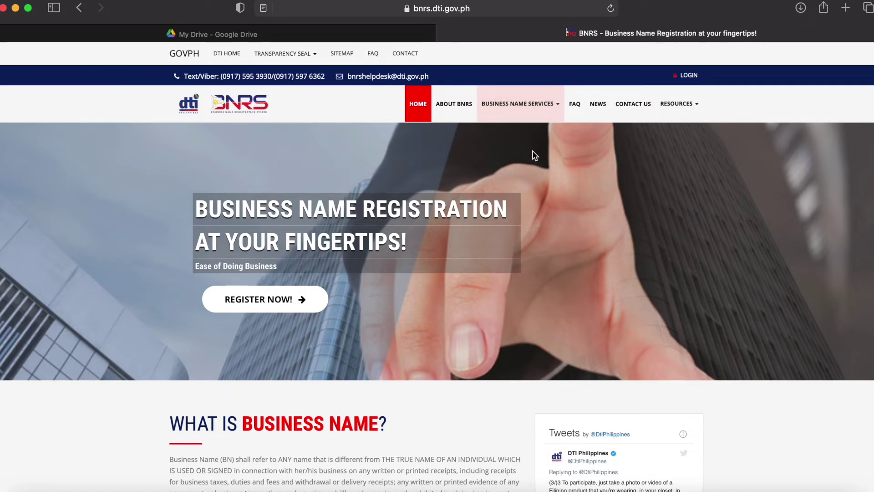
click(267, 304)
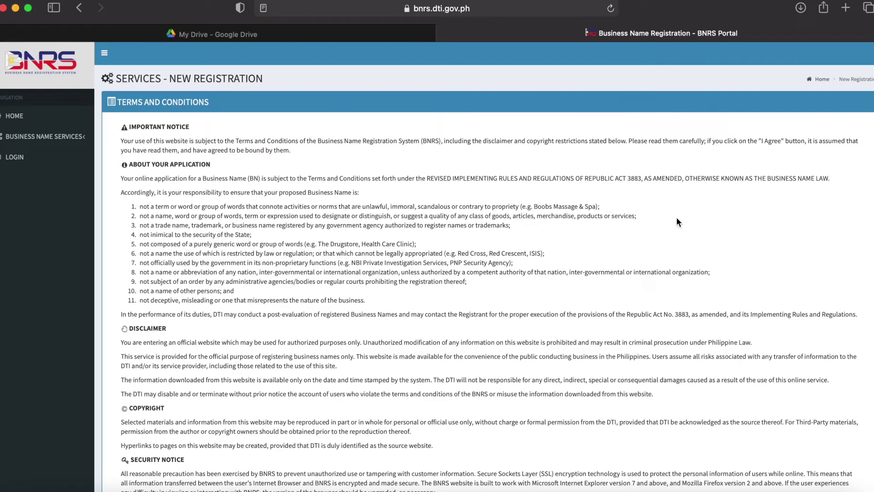
Read through the terms and conditions for new registration and agree to them.
scroll(670, 196, down, 2)
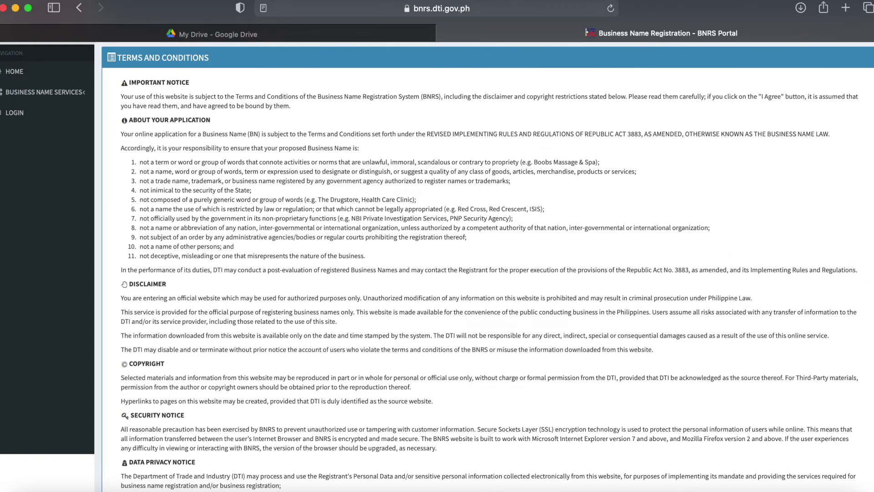
scroll(856, 244, down, 5)
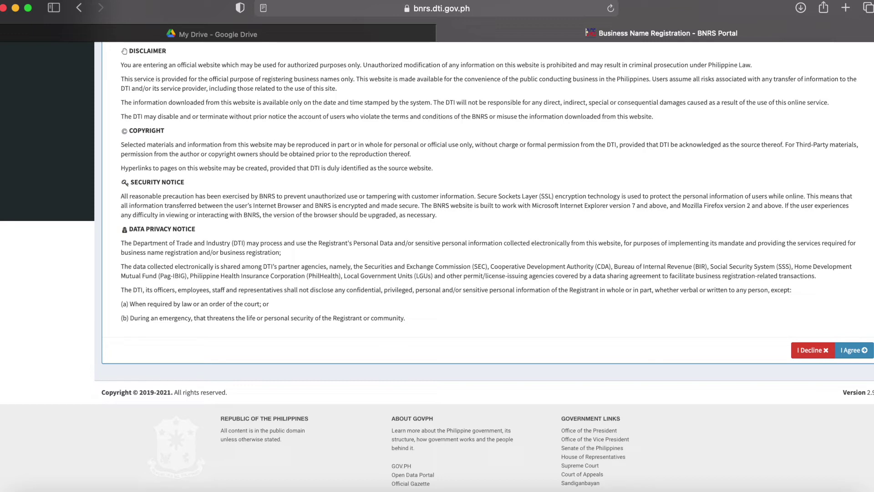
click(854, 354)
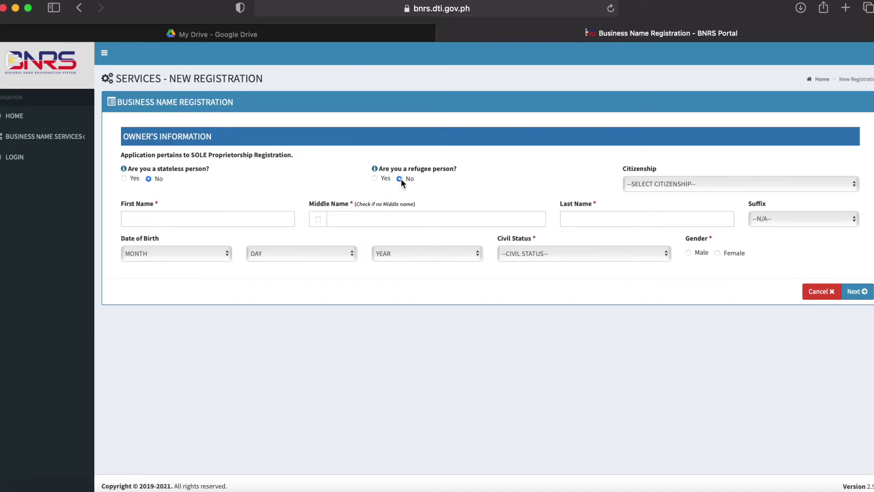
Set the owner's citizenship to PHILIPPINES - FILIPINO and enter the owner's first, middle and last names.
click(653, 185)
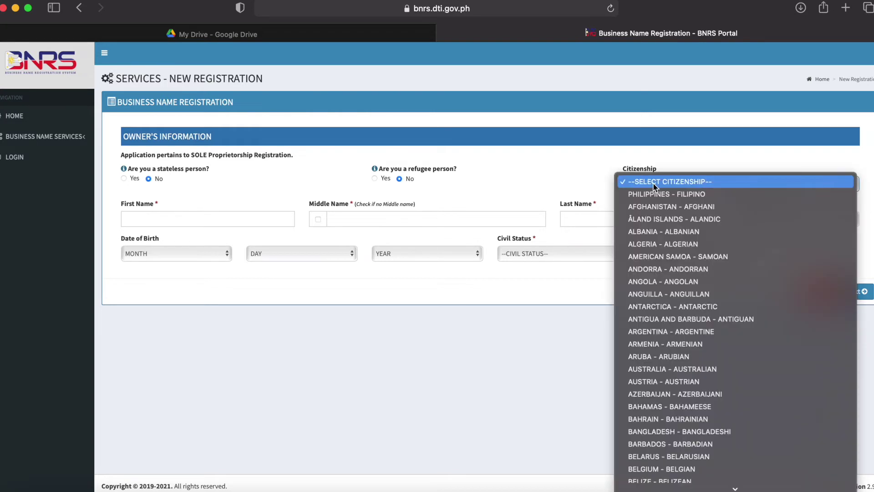
click(654, 194)
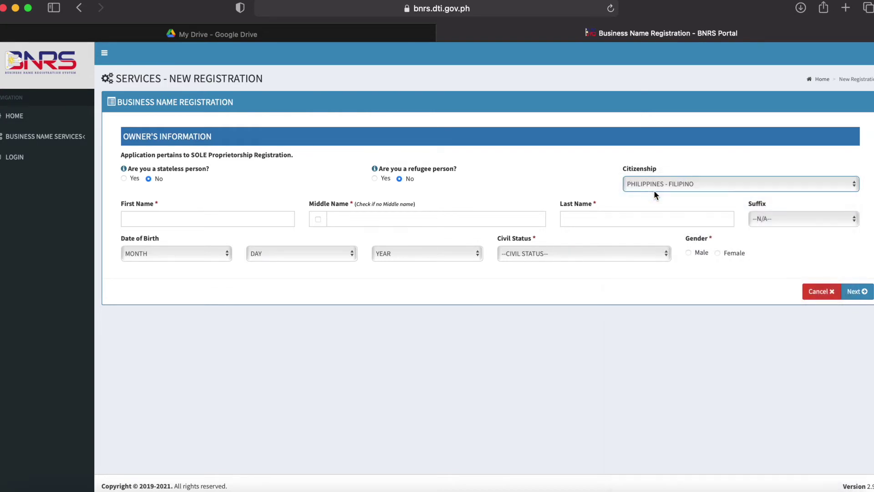
click(153, 216)
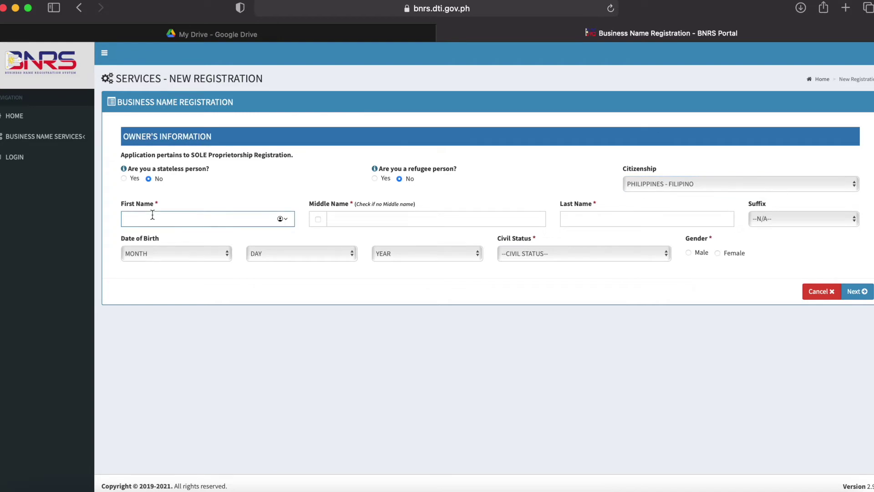
text(JUAN)
key(Tab)
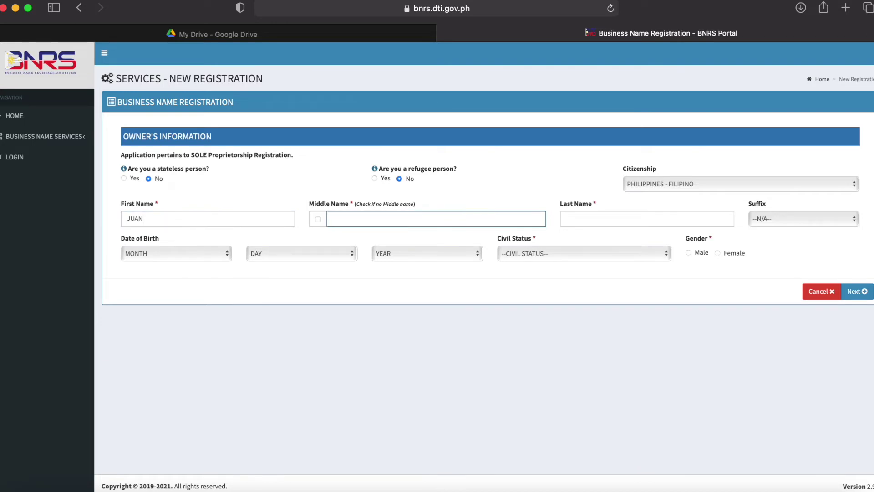
text(DELA)
key(Tab)
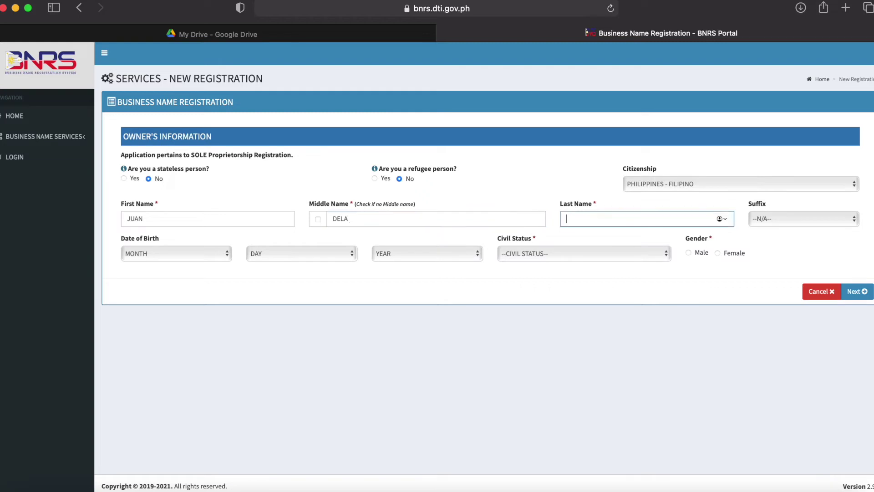
text(CRUZ)
click(394, 361)
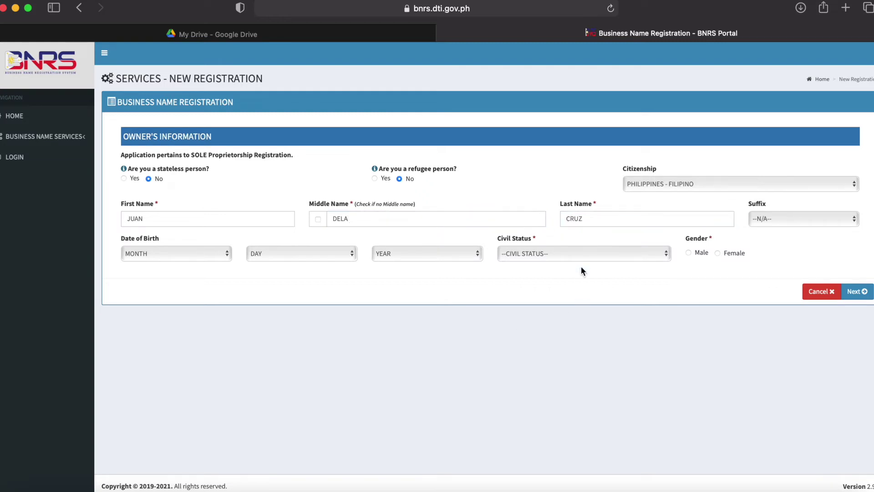
click(586, 219)
click(680, 339)
Set the month, day and year of the owner's date of birth.
click(207, 254)
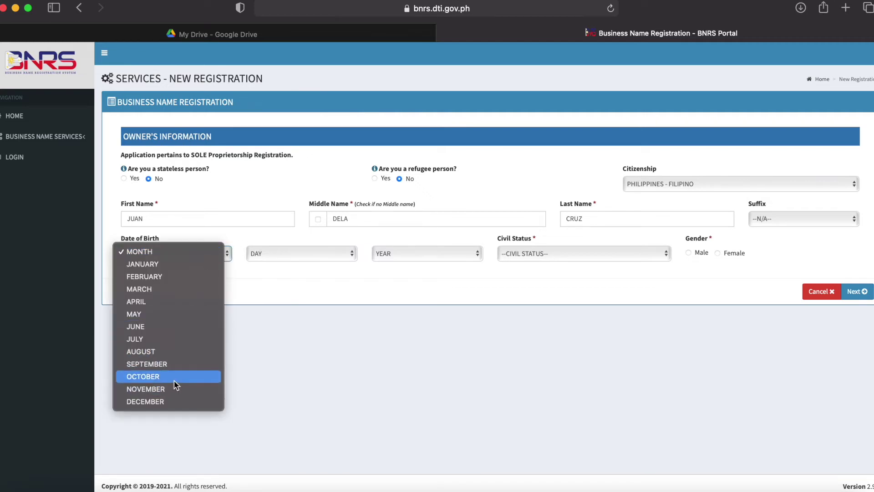
click(174, 316)
click(294, 254)
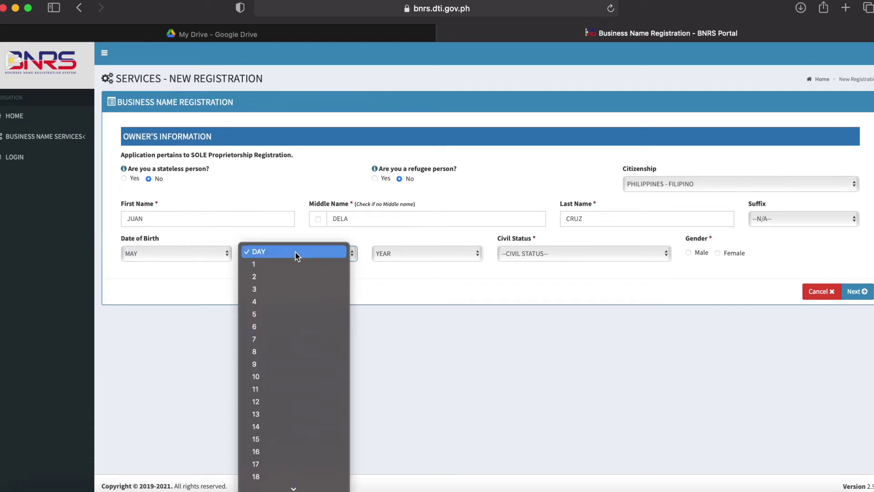
click(280, 302)
click(402, 253)
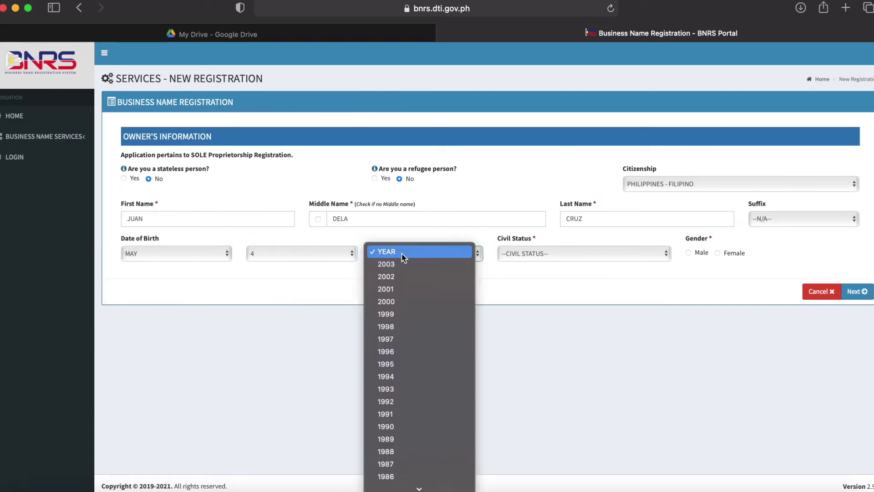
click(402, 439)
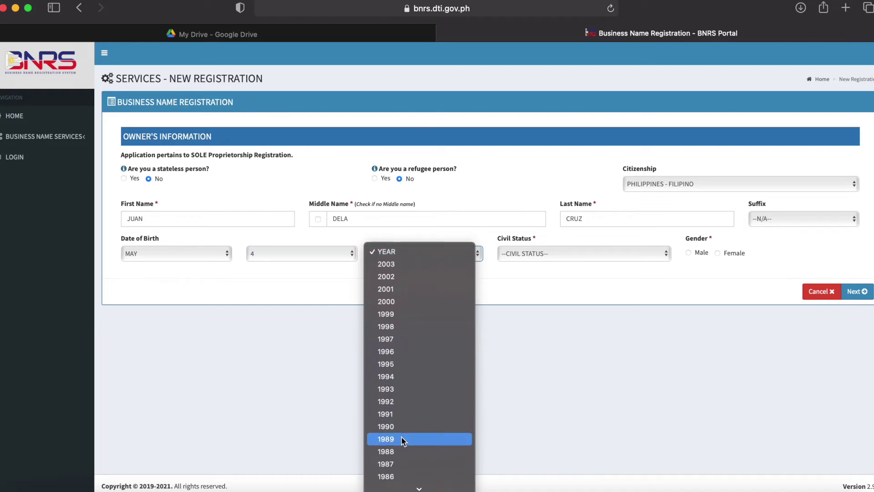
Set the owner's civil status to SINGLE and gender to Female, and submit and confirm the owner's information.
click(542, 264)
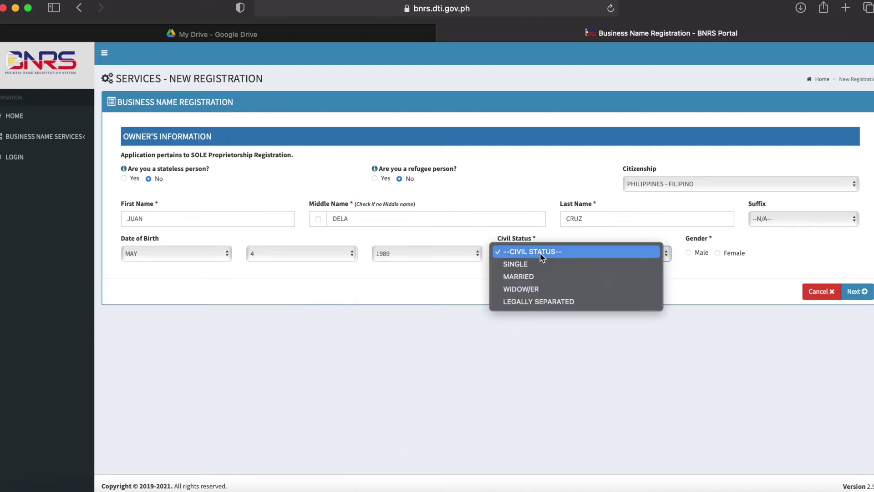
click(542, 264)
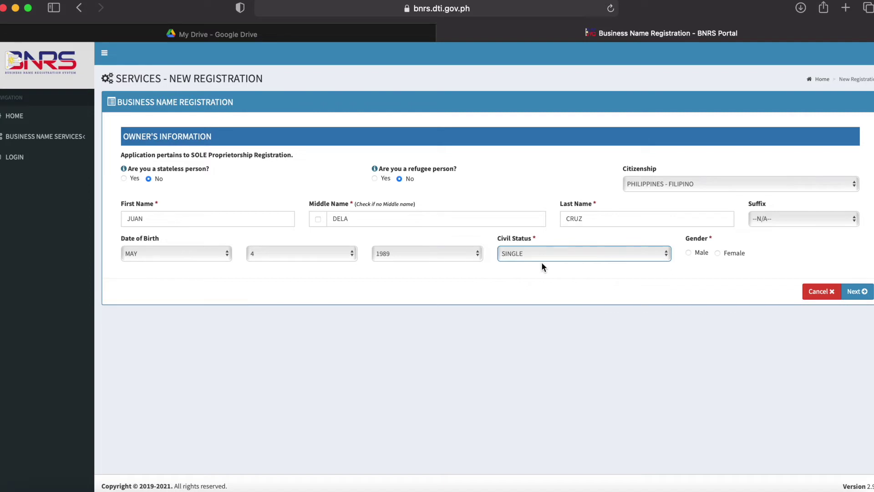
click(718, 253)
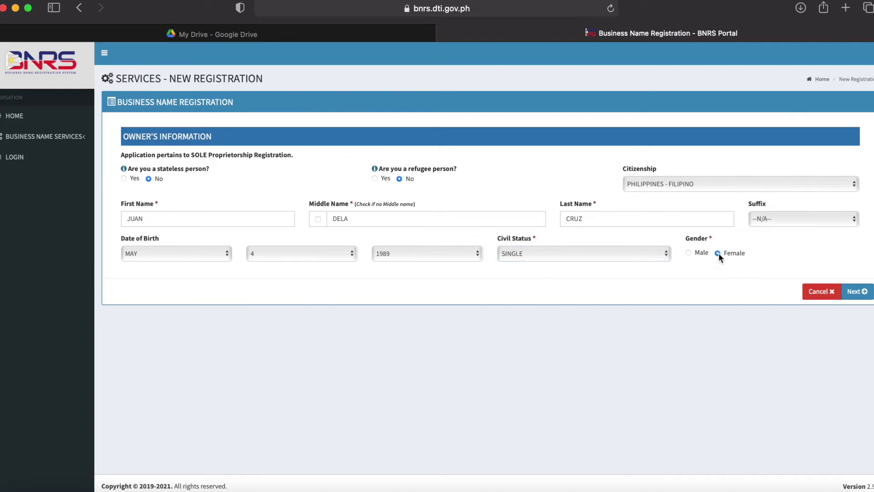
click(856, 292)
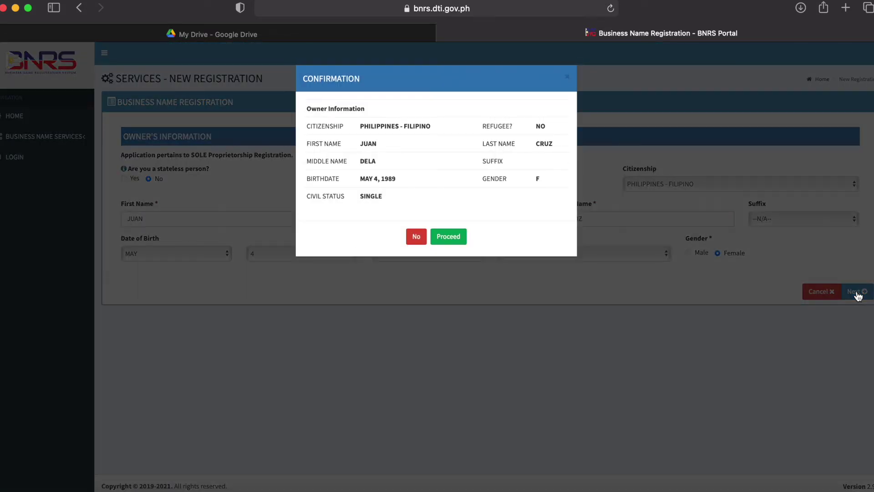
click(446, 238)
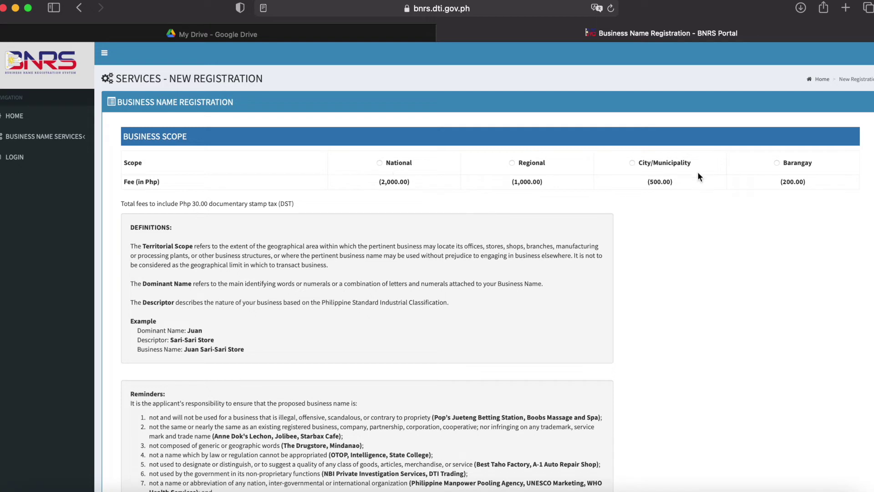
Choose the Barangay business scope and set its location to NCR - NATIONAL CAPITAL REGION, SECOND DISTRICT - QUEZON CITY, barangay BAESA.
click(778, 163)
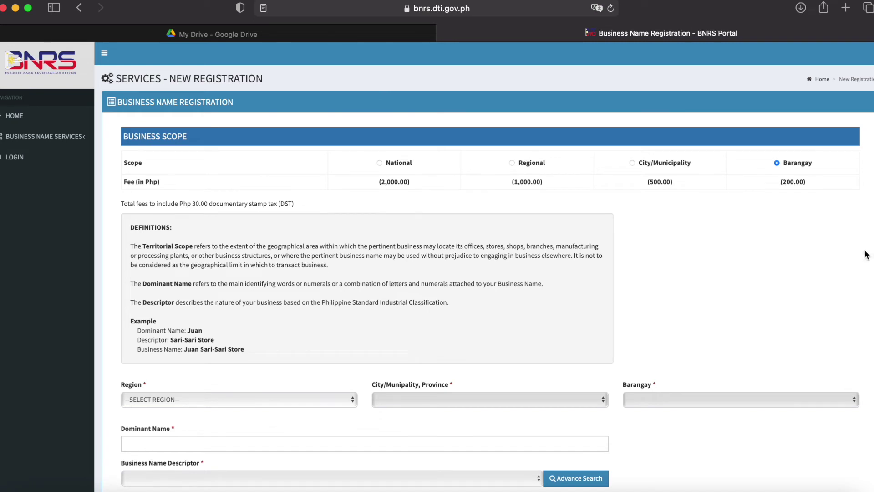
scroll(791, 244, down, 3)
scroll(791, 244, down, 3)
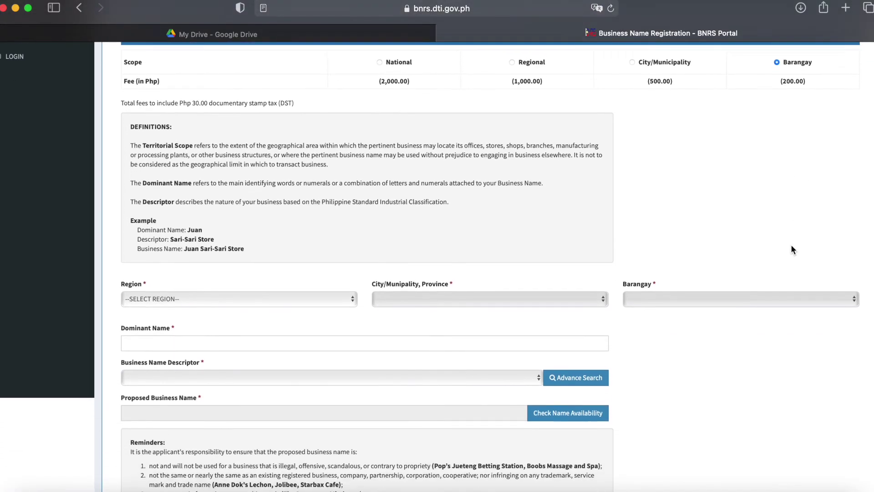
scroll(791, 244, down, 2)
scroll(791, 246, down, 1)
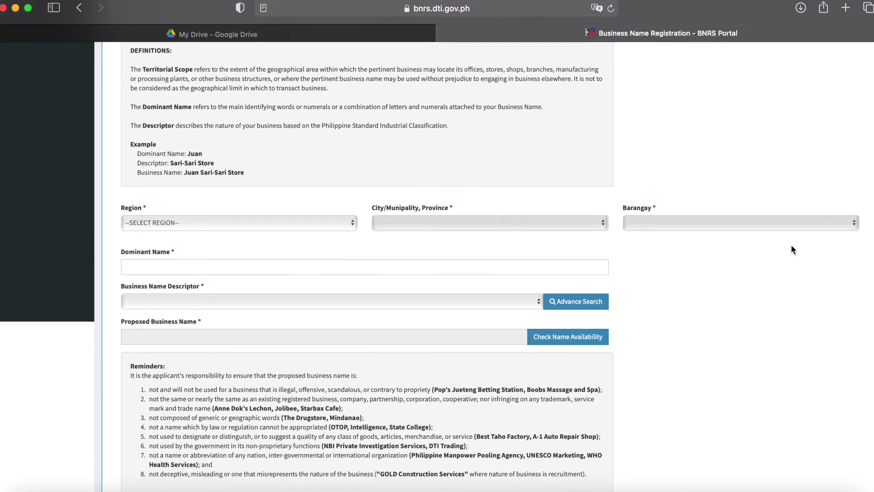
click(345, 228)
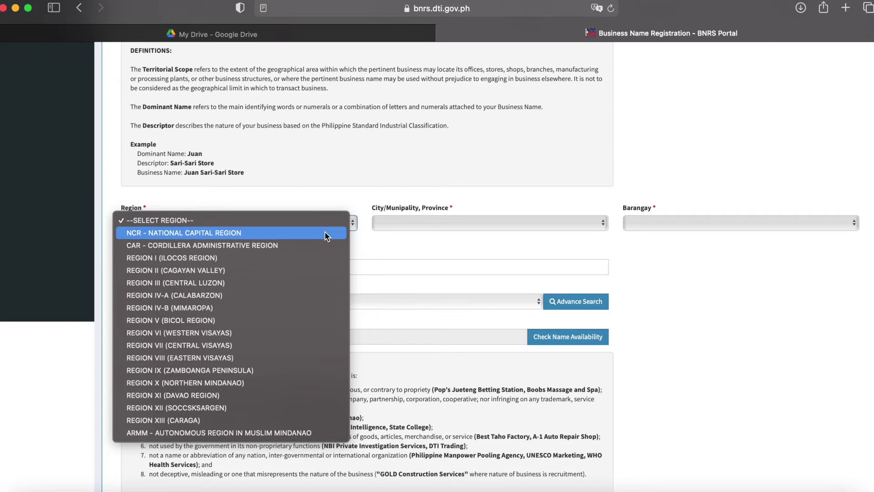
click(325, 233)
click(423, 223)
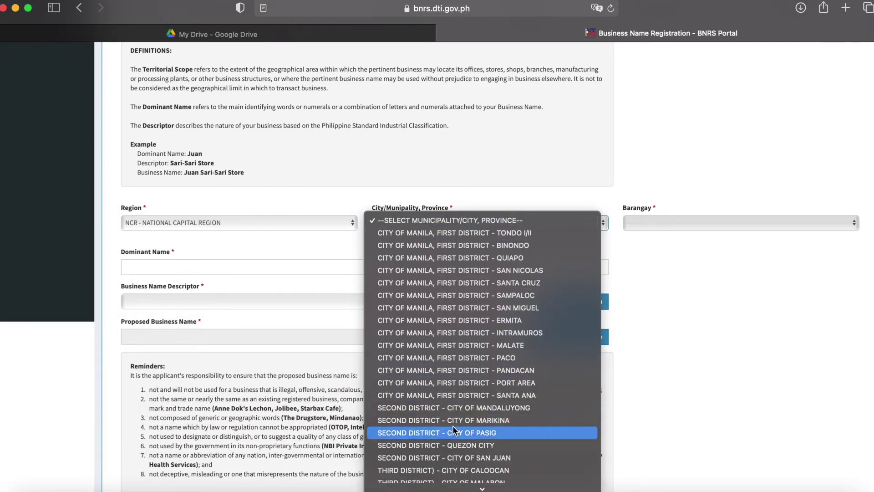
click(453, 443)
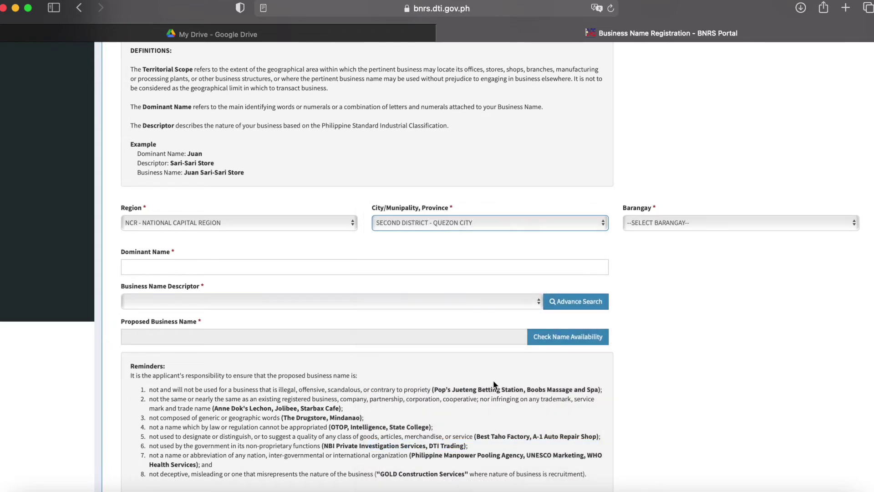
click(676, 229)
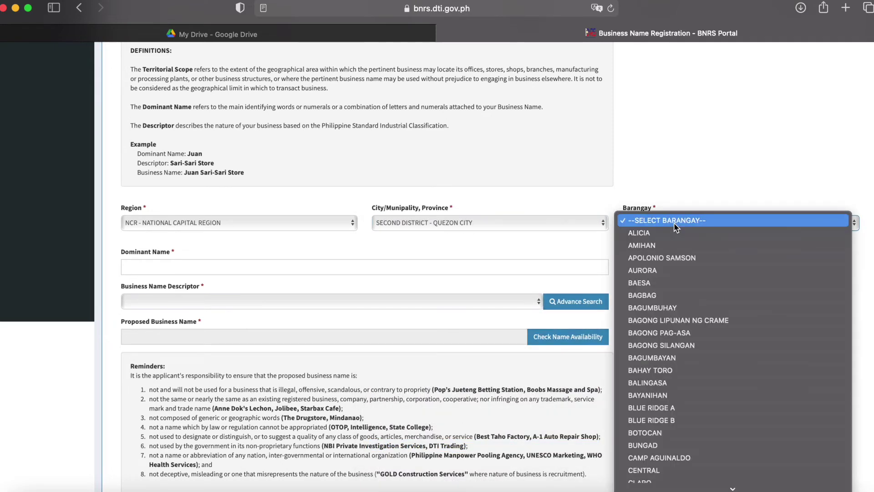
click(665, 282)
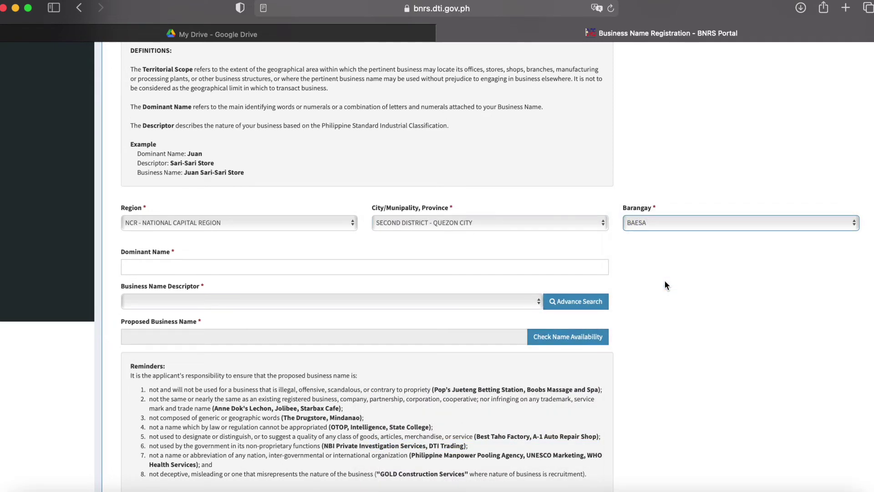
Enter LIBON MELANGAS as the dominant name of the proposed business.
click(160, 266)
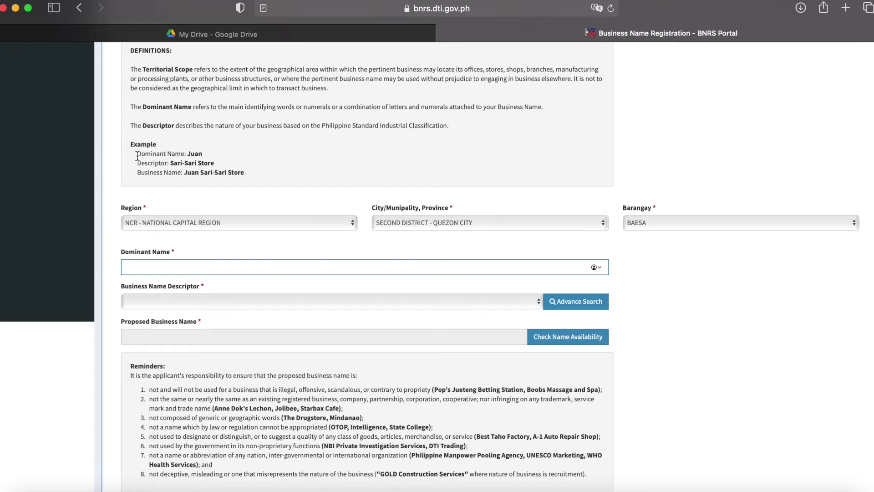
text(LIBON MELANGAS)
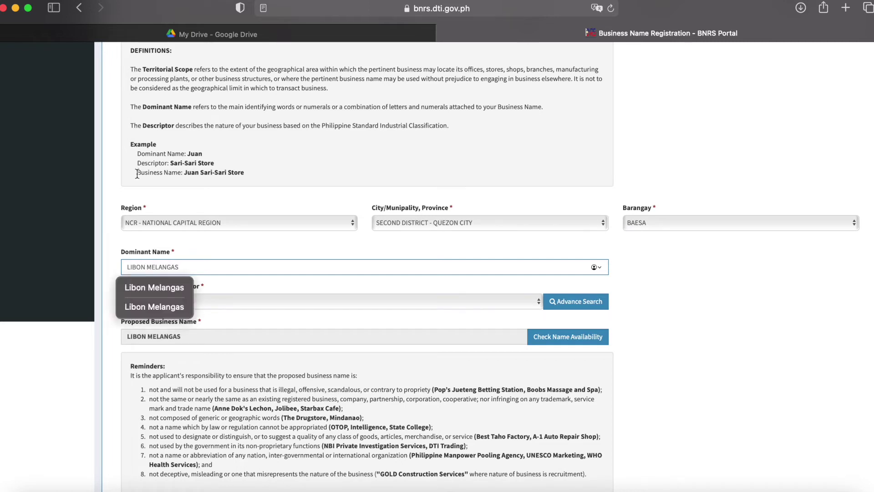
Keep the suggested dominant name and choose TRAVEL AND TOURS as the business name descriptor.
click(169, 287)
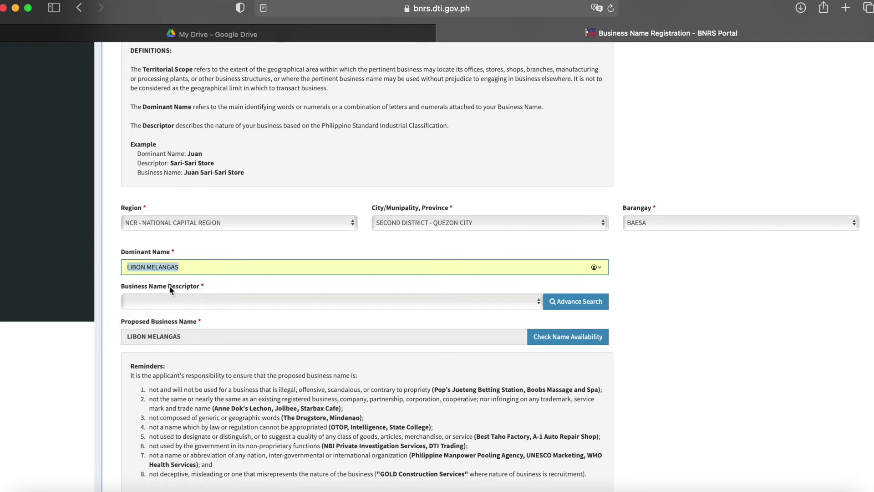
click(164, 303)
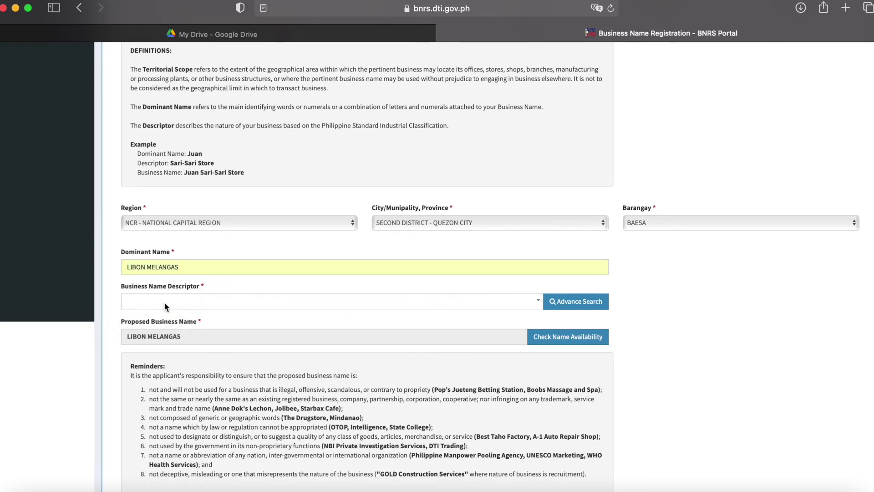
click(490, 304)
text(trav)
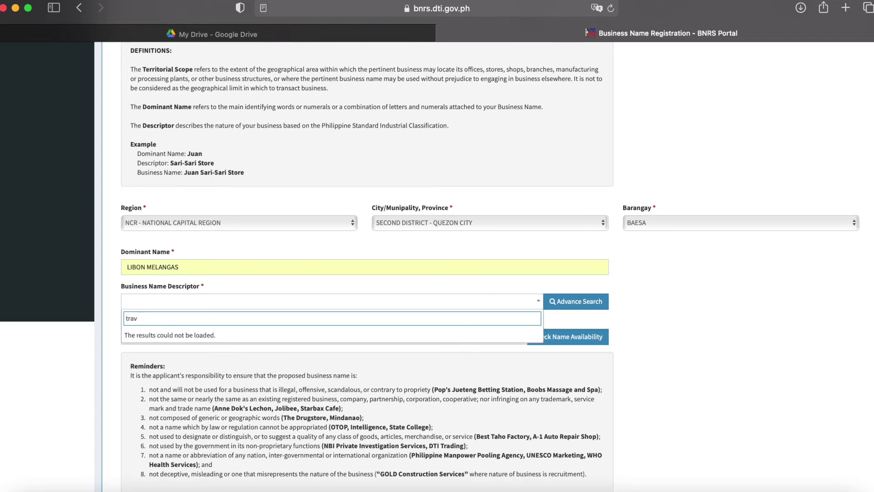
text(el)
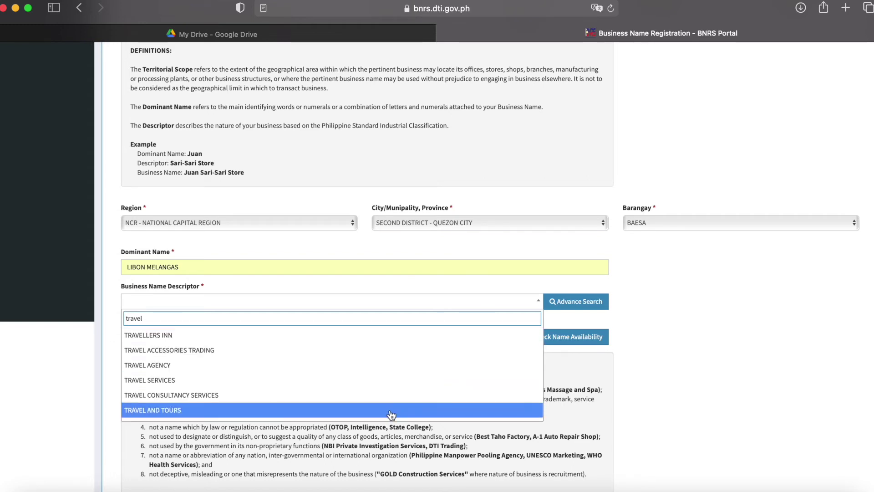
click(391, 412)
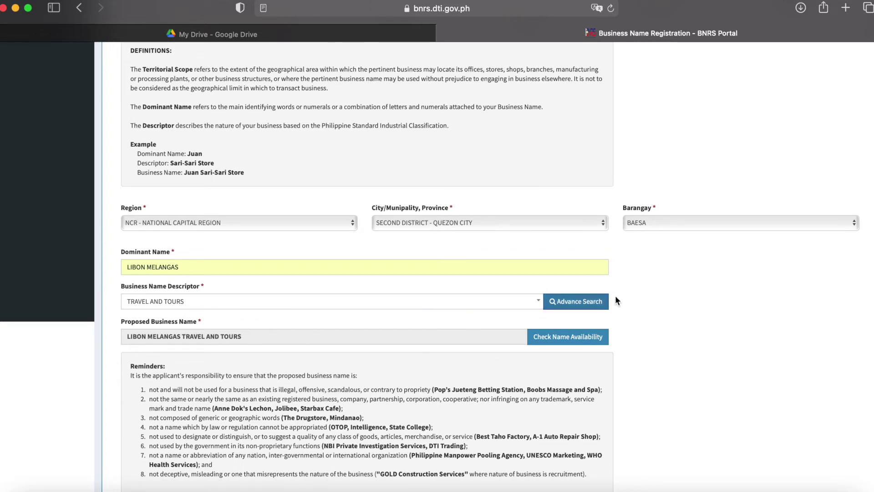
Check the proposed business name's availability, validate it in Dominant Name - Business Name Descriptor order, and continue the registration.
click(572, 338)
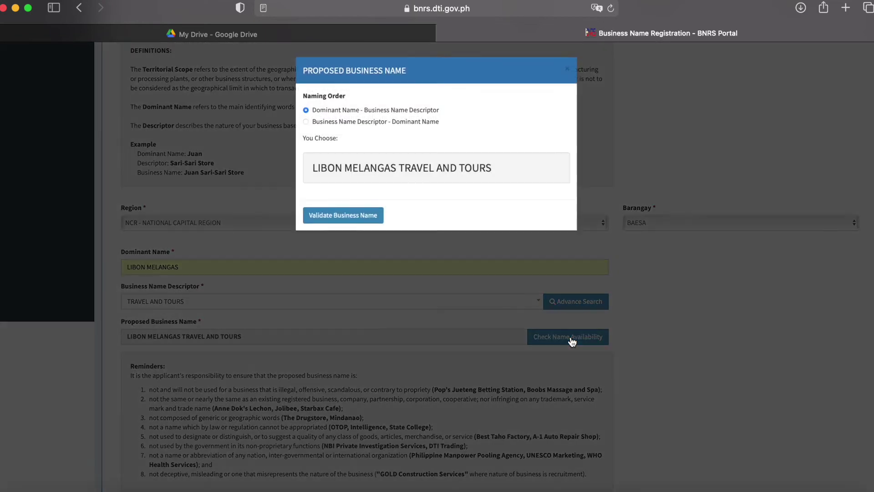
click(369, 228)
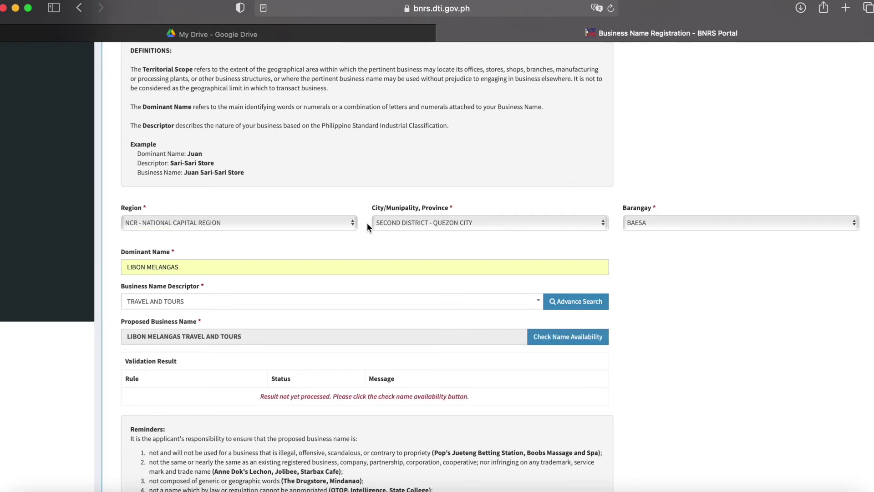
click(555, 339)
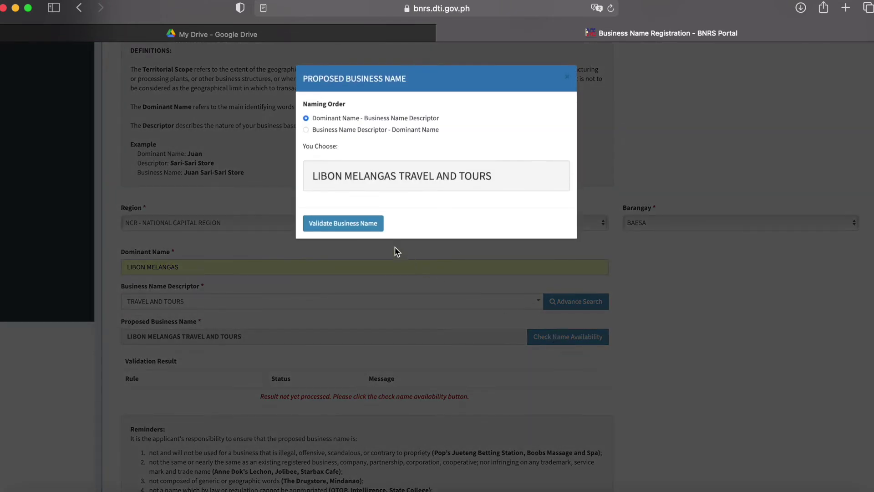
click(377, 225)
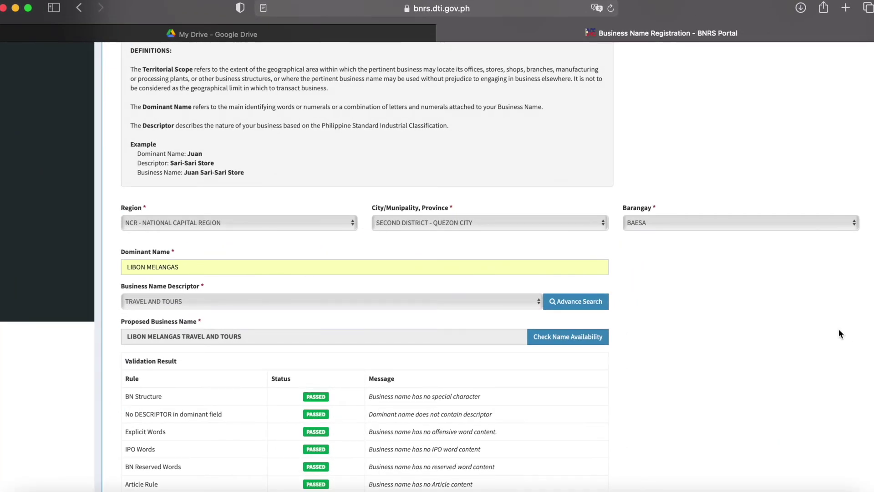
scroll(838, 328, down, 1)
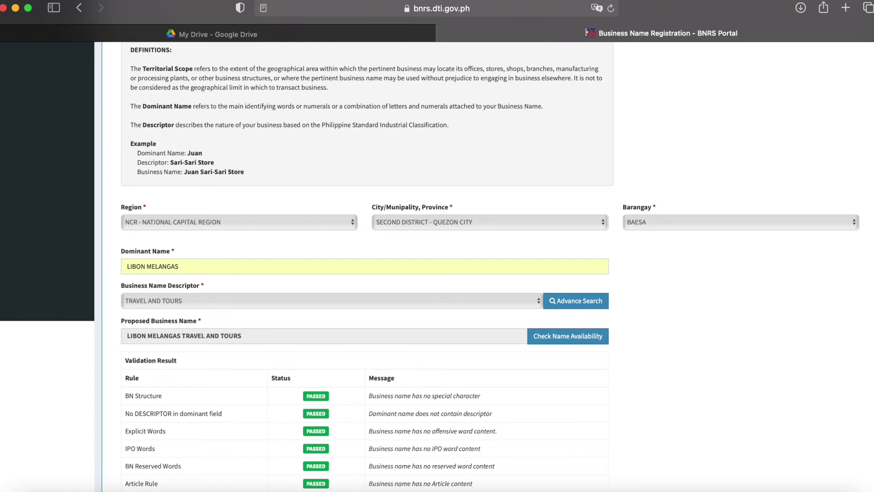
scroll(437, 266, down, 5)
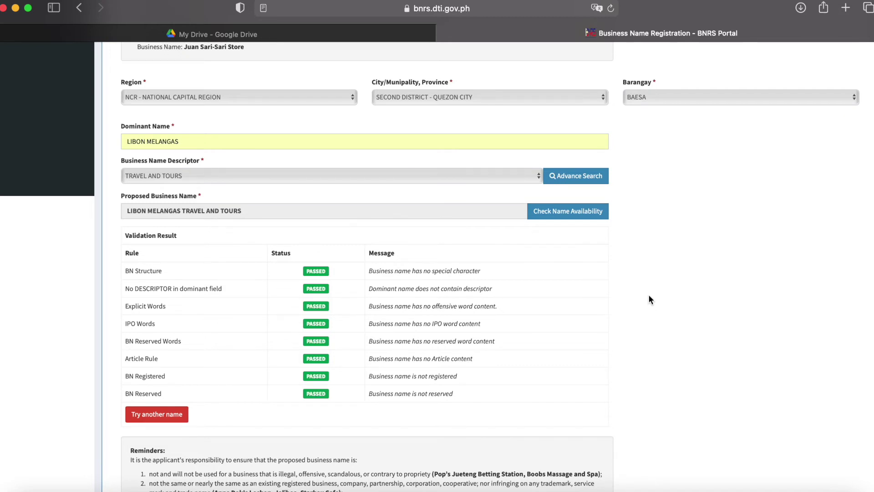
scroll(650, 299, down, 10)
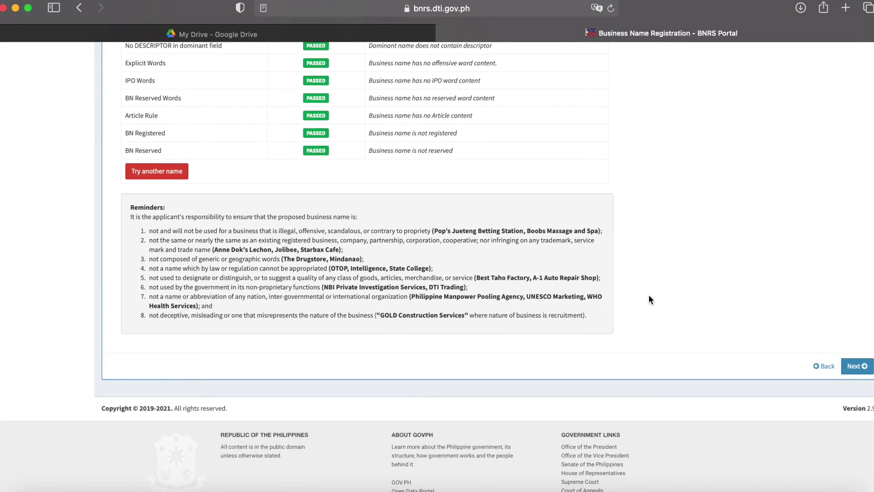
click(854, 368)
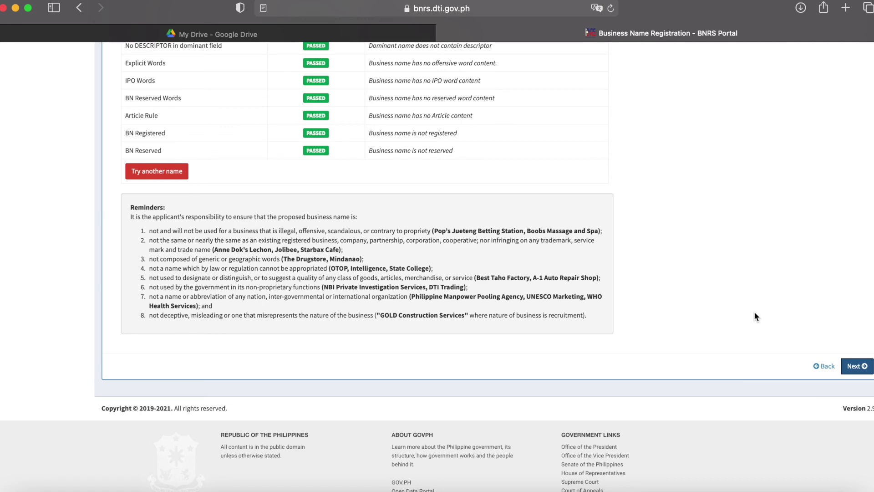
Open the Transaction Inquiry service, agree to its terms and conditions, and activate the Reference Code field for searching.
scroll(754, 313, down, 1)
scroll(754, 313, up, 2)
scroll(754, 313, up, 8)
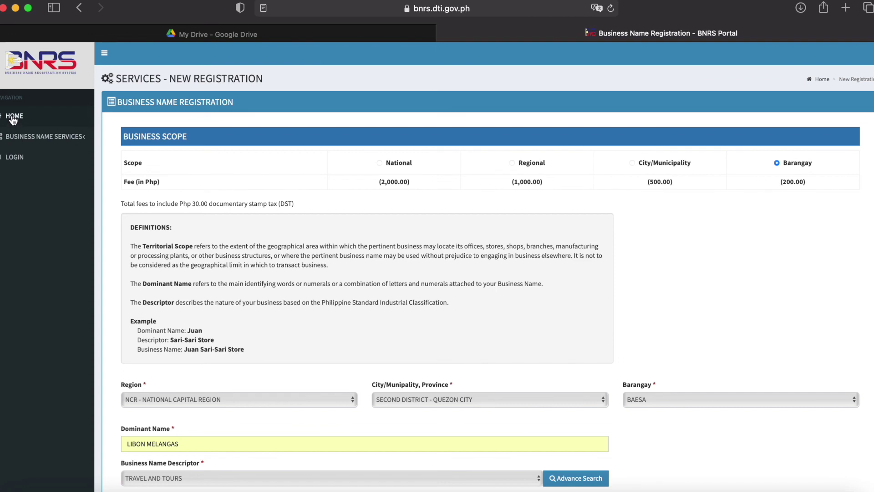
click(15, 141)
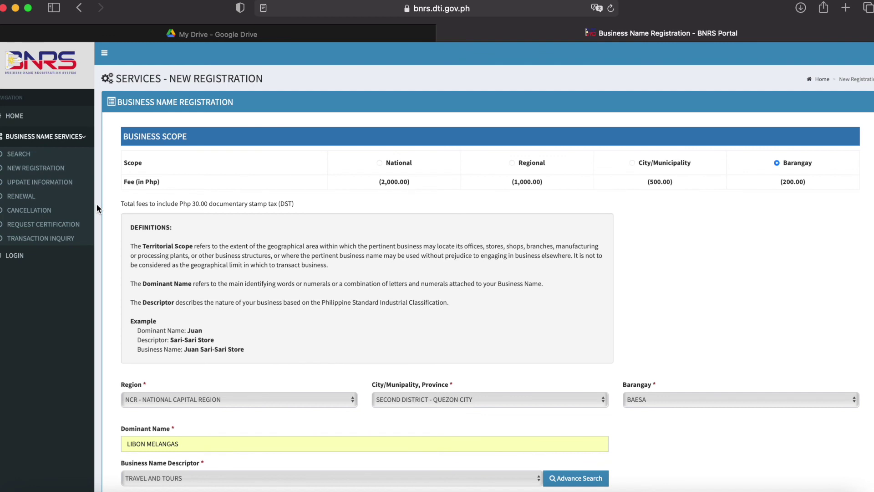
click(15, 241)
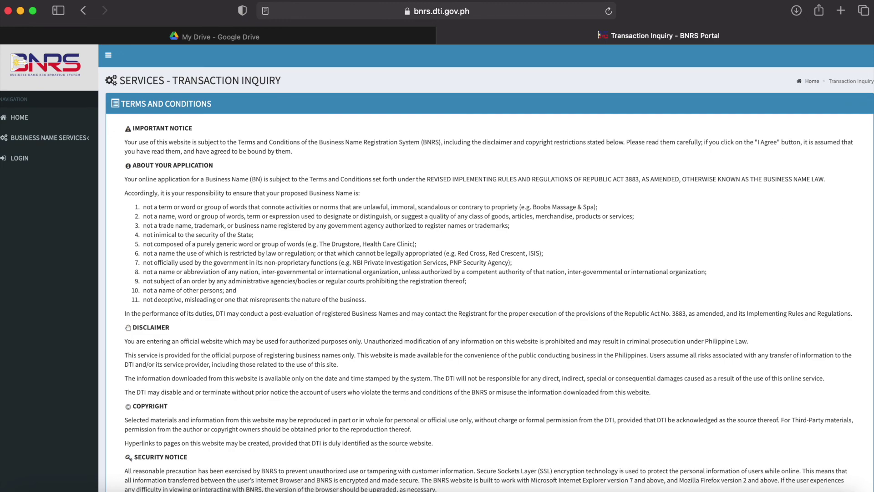
scroll(487, 268, down, 5)
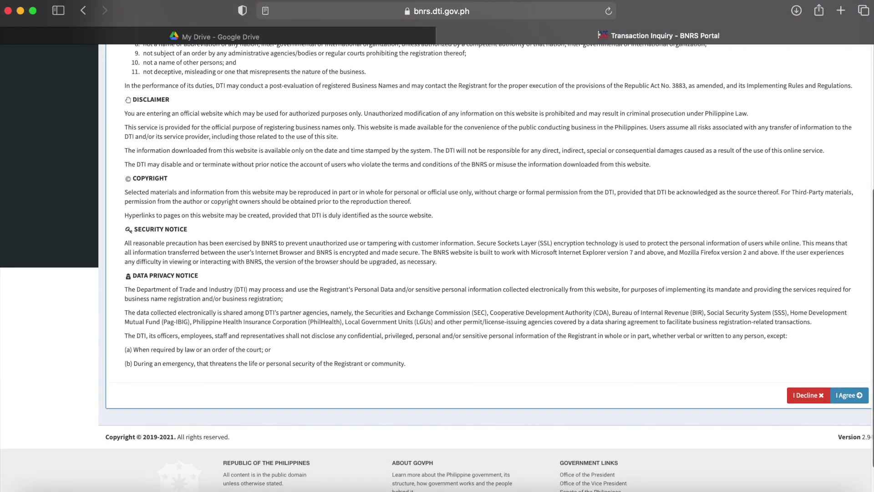
click(850, 394)
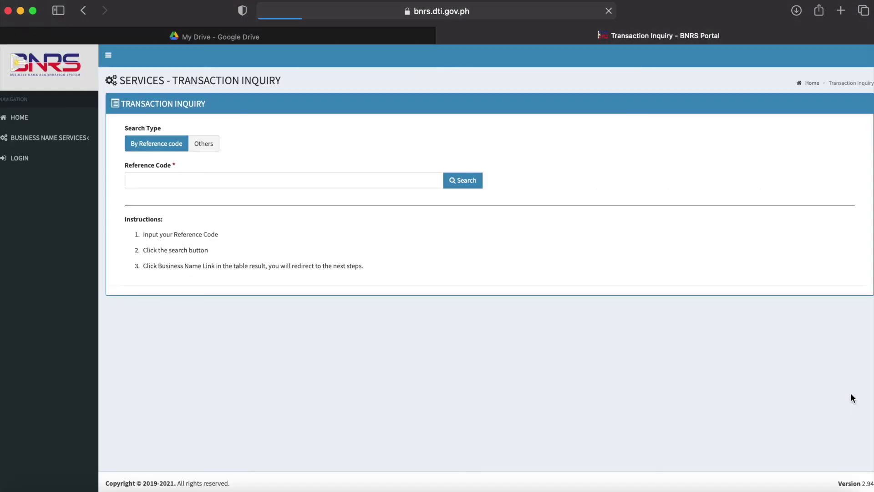
click(217, 180)
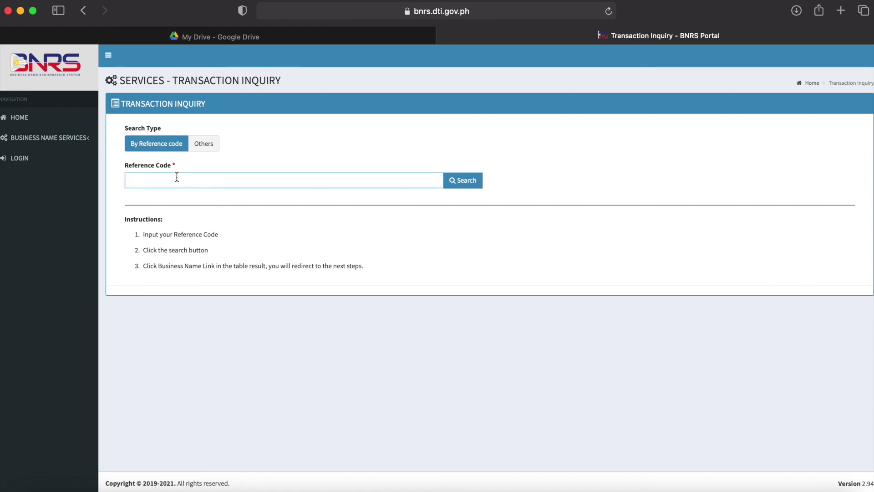